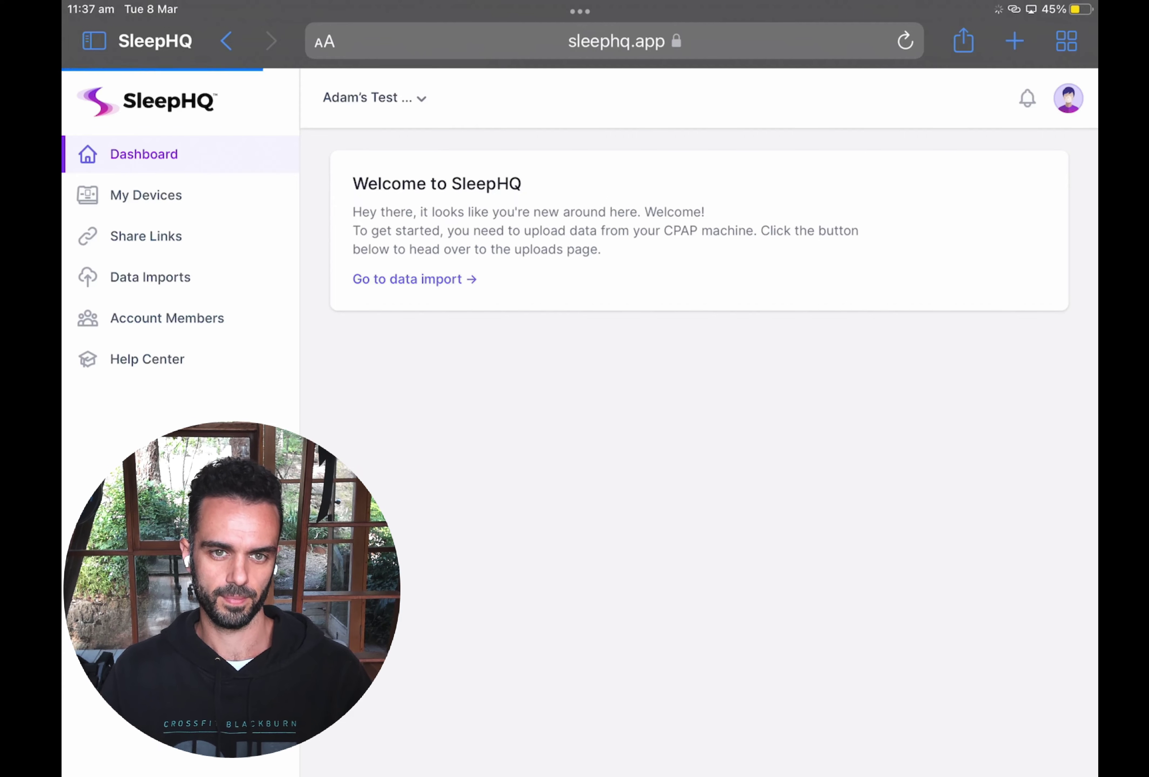
Open the Data Imports page and bring up the Files app in a floating window over it
left_click(150, 277)
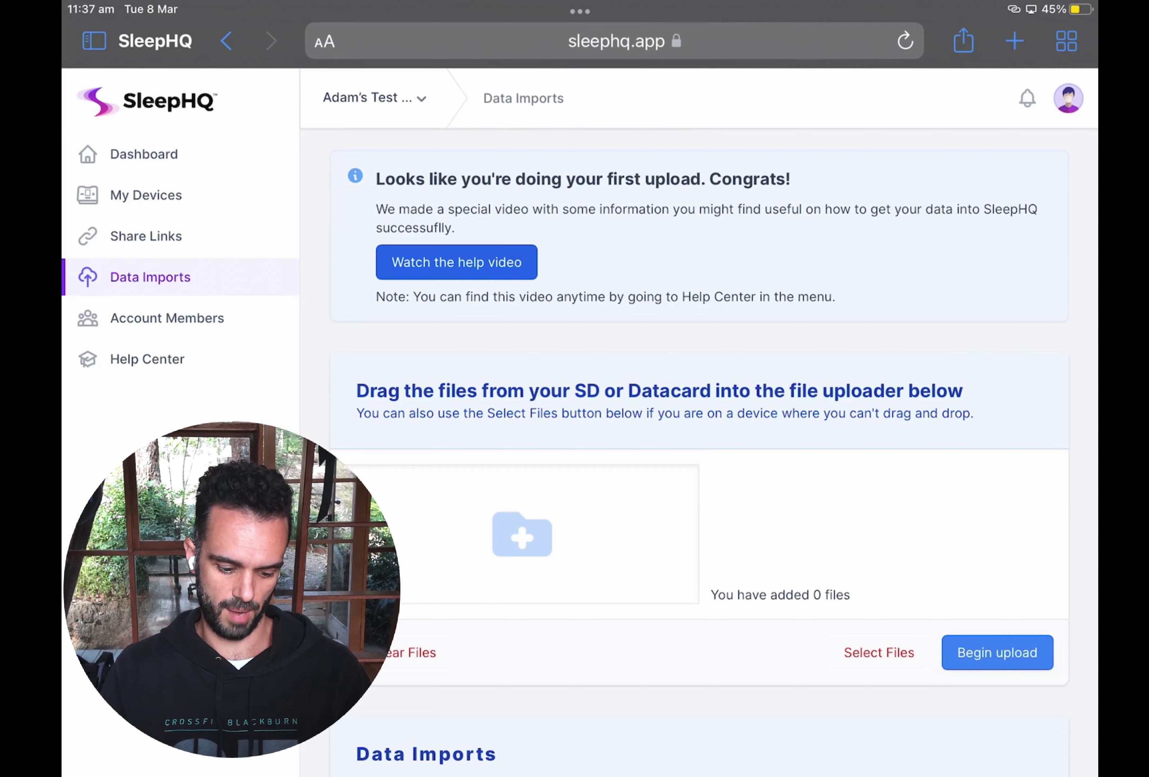
mouse_move(441, 774)
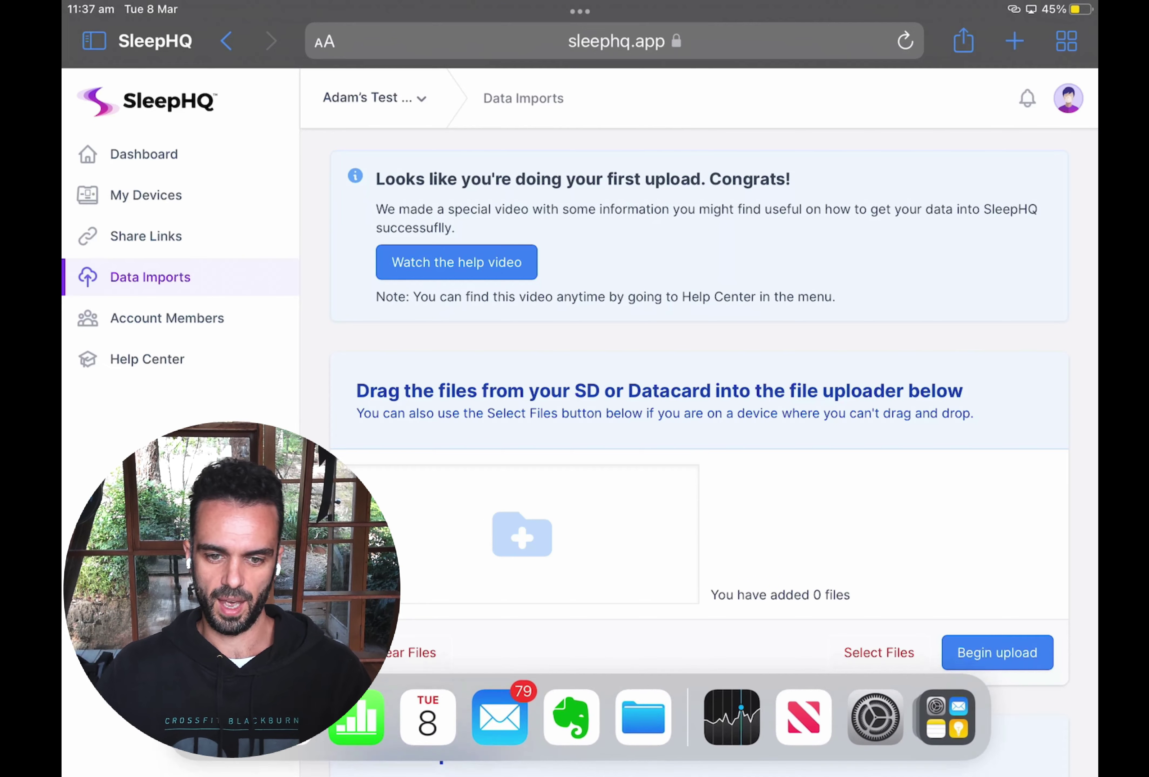
left_click(951, 713)
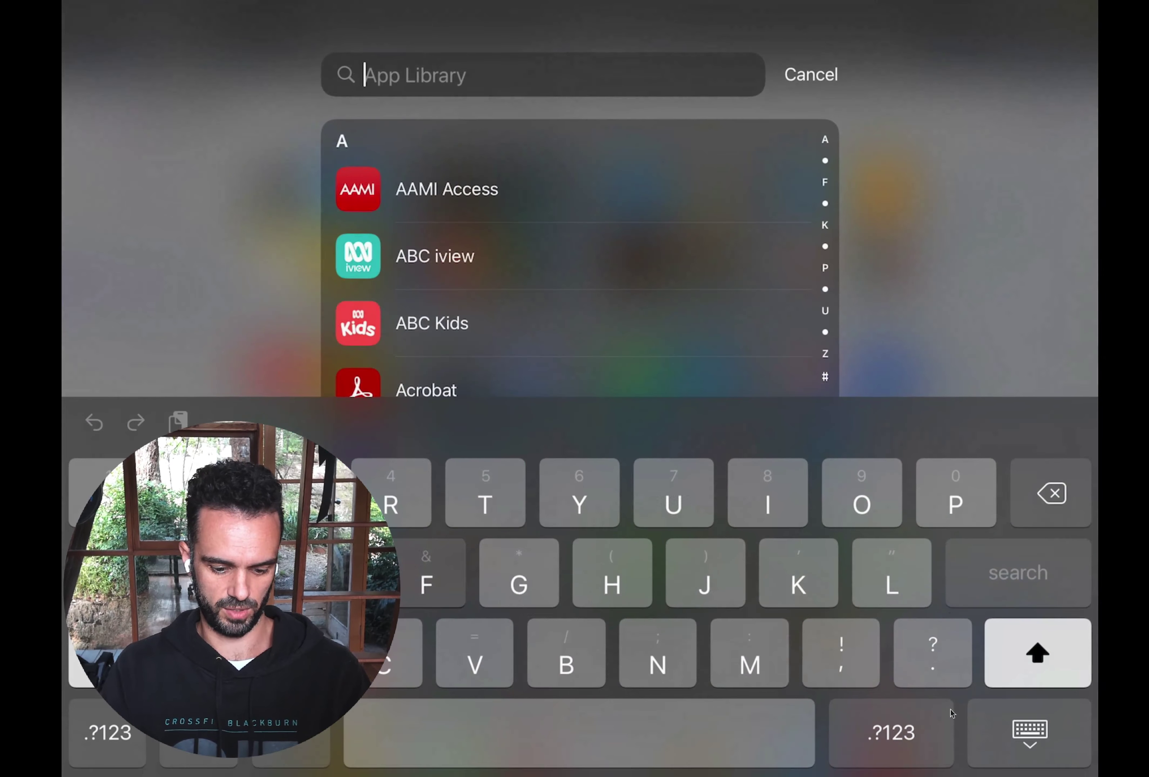
type("Files")
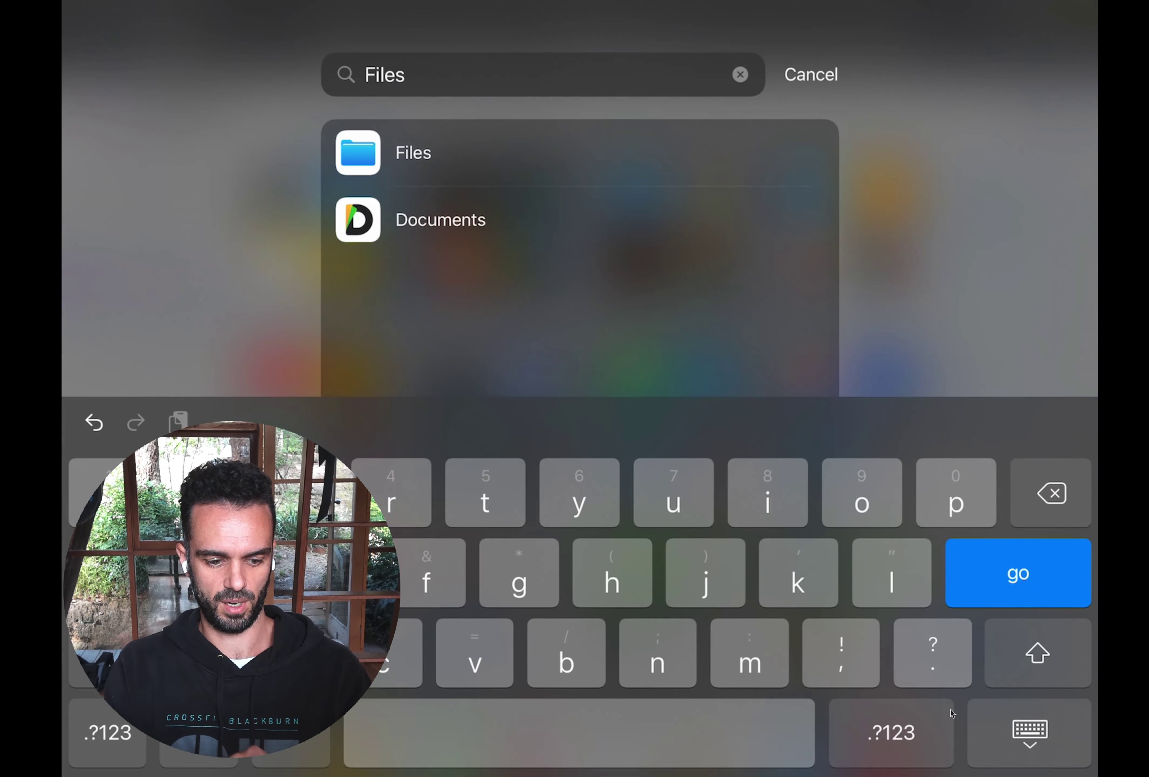
left_click_drag(357, 153, 974, 285)
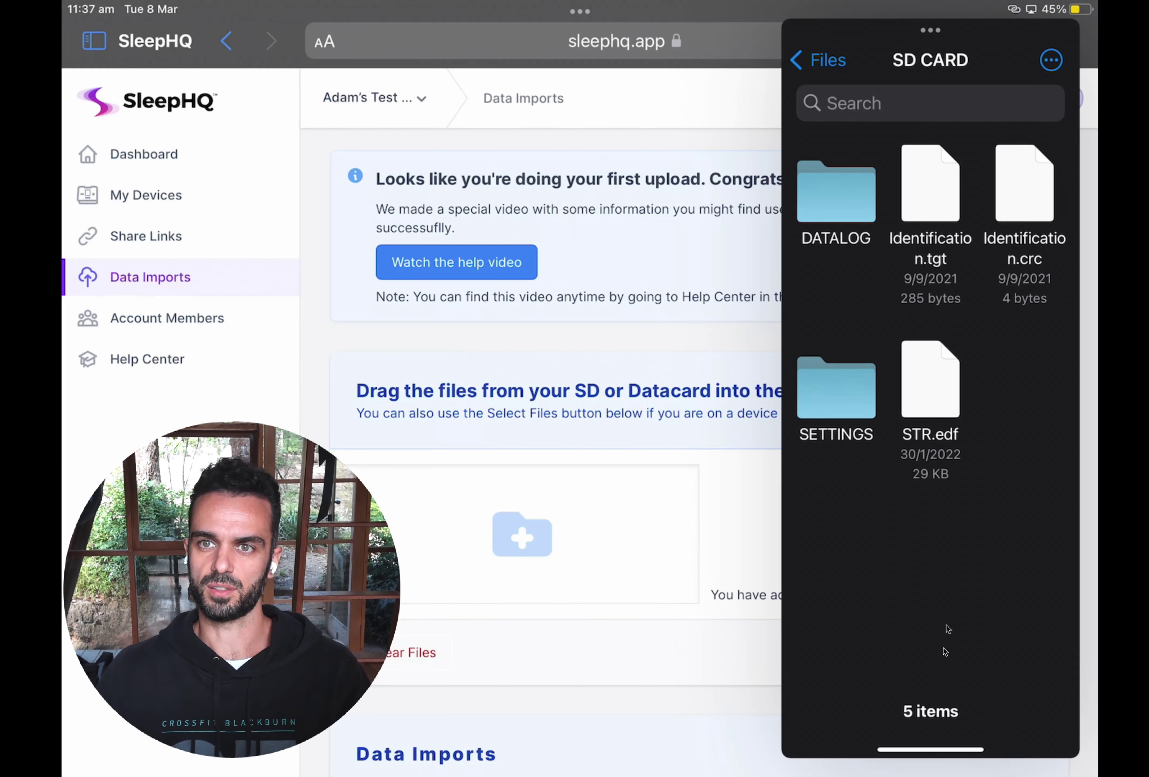
Browse to the SD CARD location in Files, select all its items and add them to the SleepHQ file uploader
left_click(826, 63)
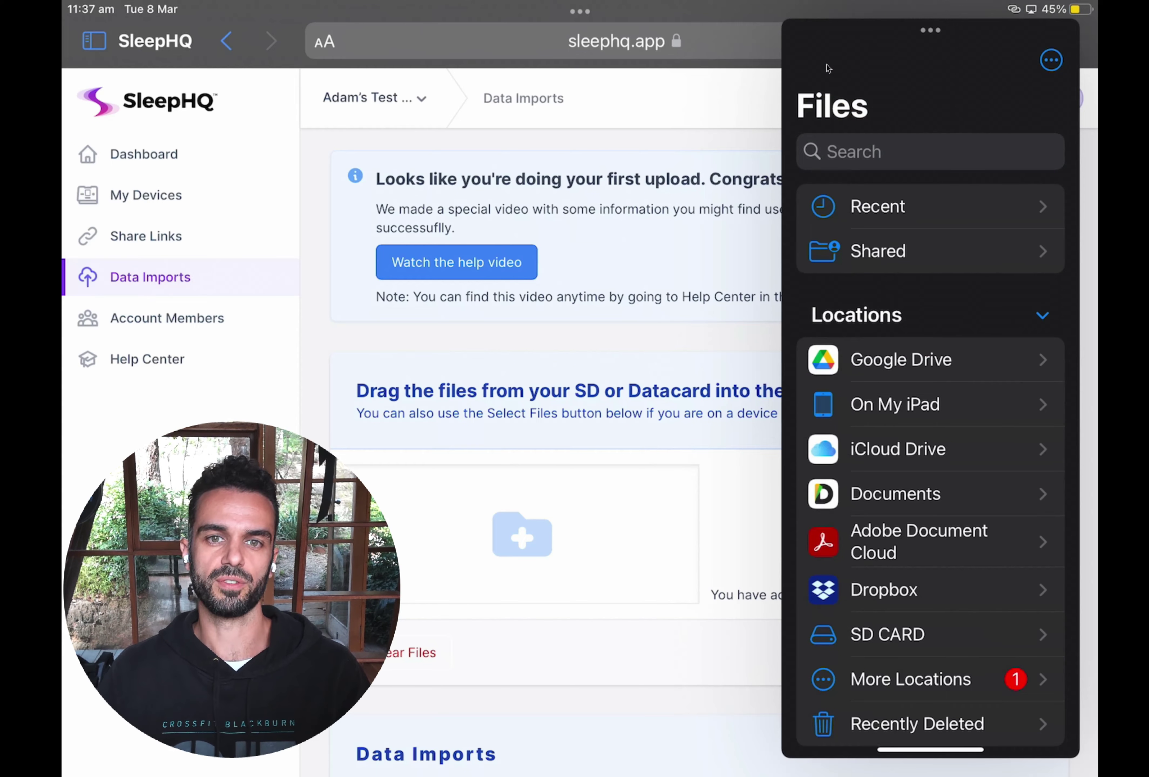
scroll(826, 68, "down", 5)
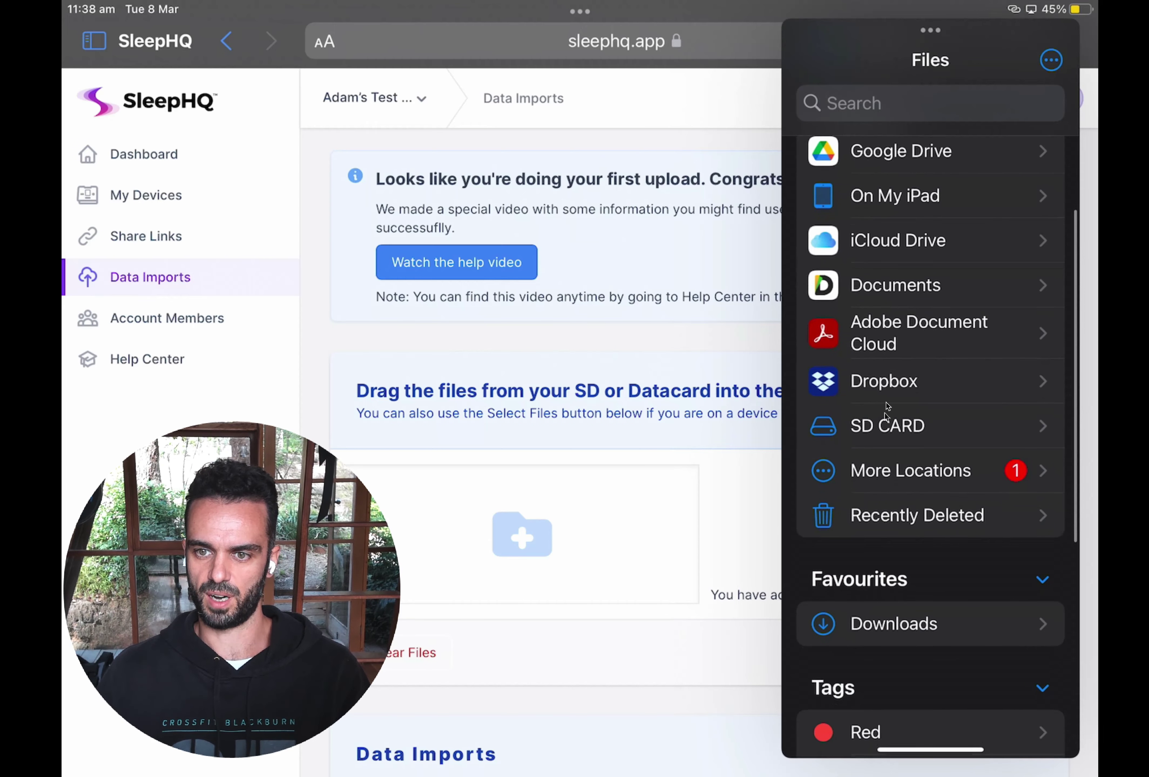
left_click(897, 430)
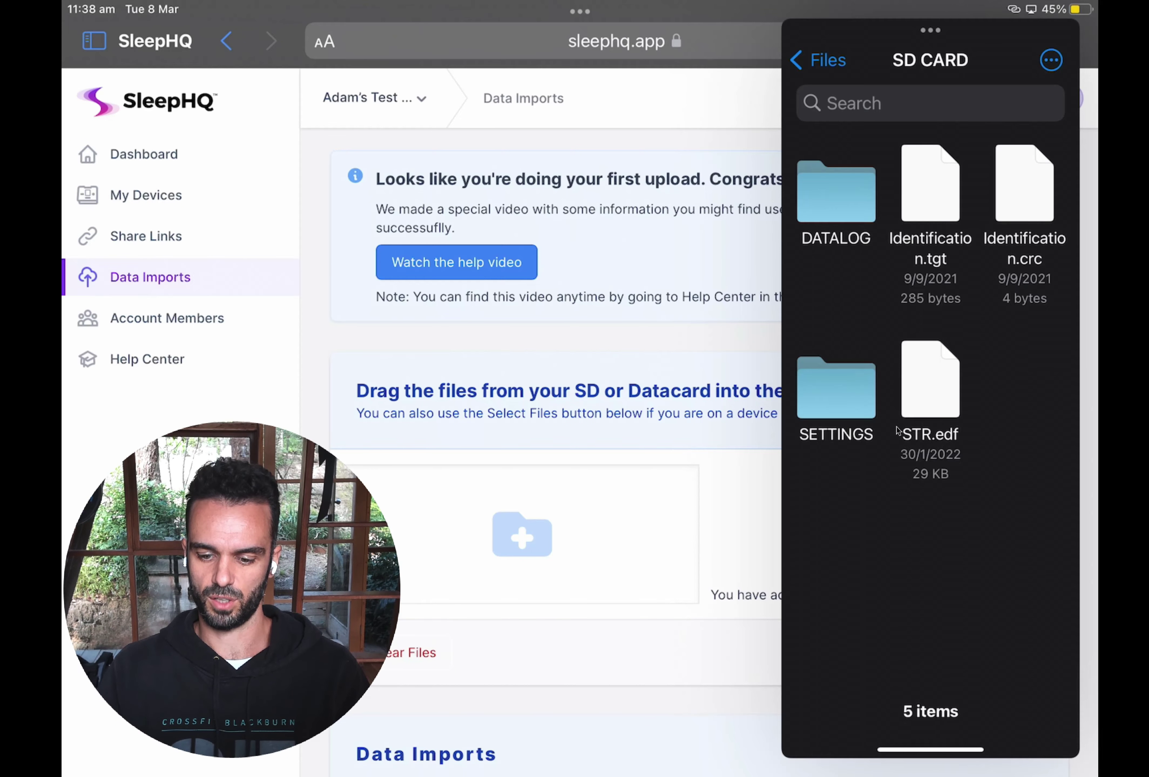
left_click(1050, 60)
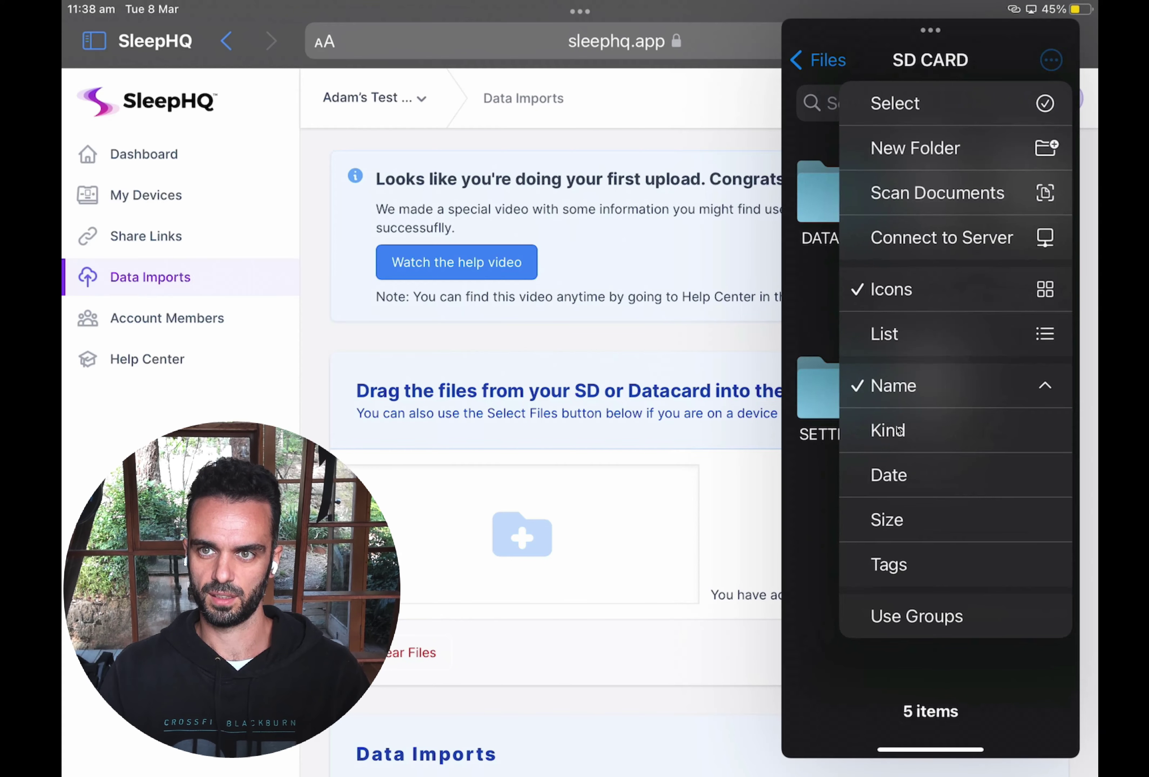
left_click(895, 103)
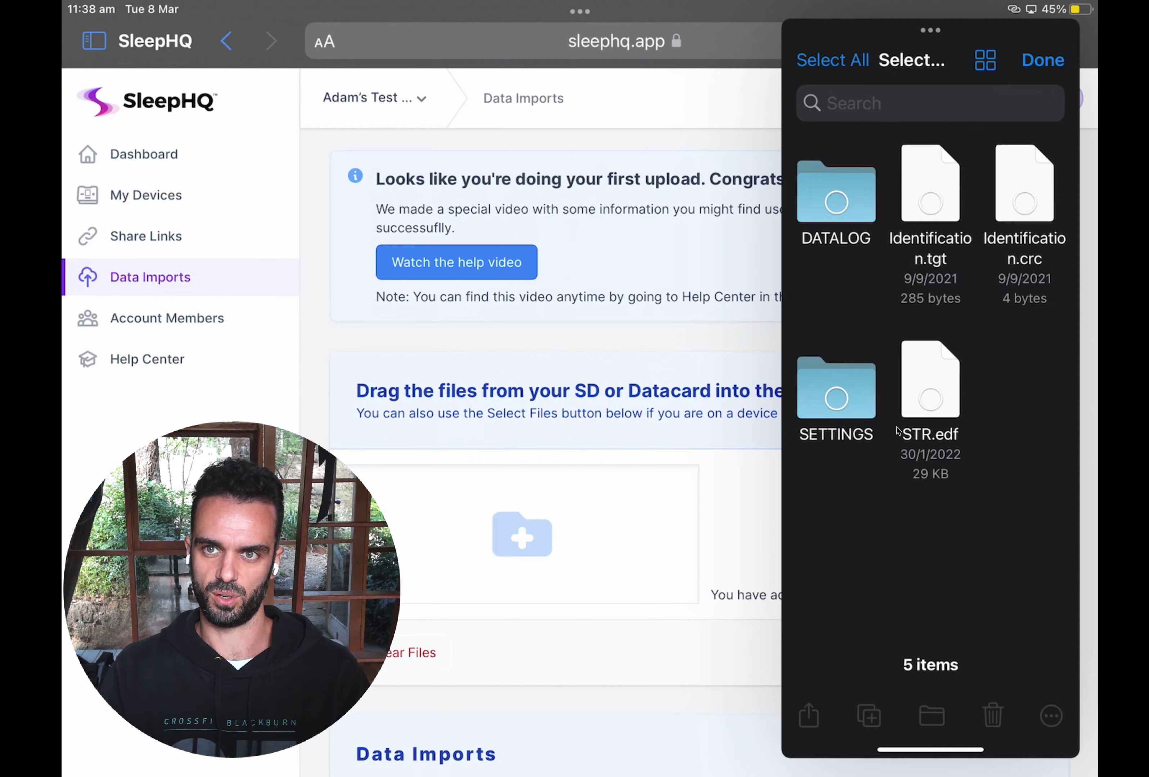
key("super+a")
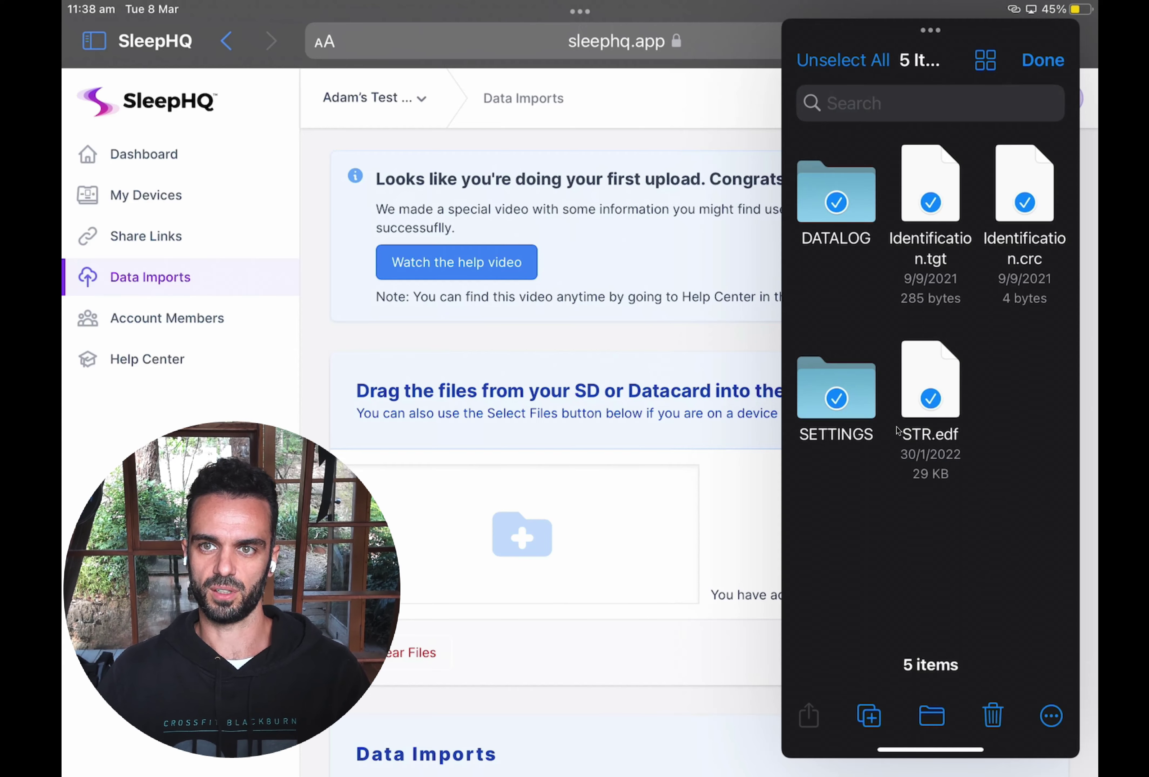
left_click_drag(930, 194, 644, 547)
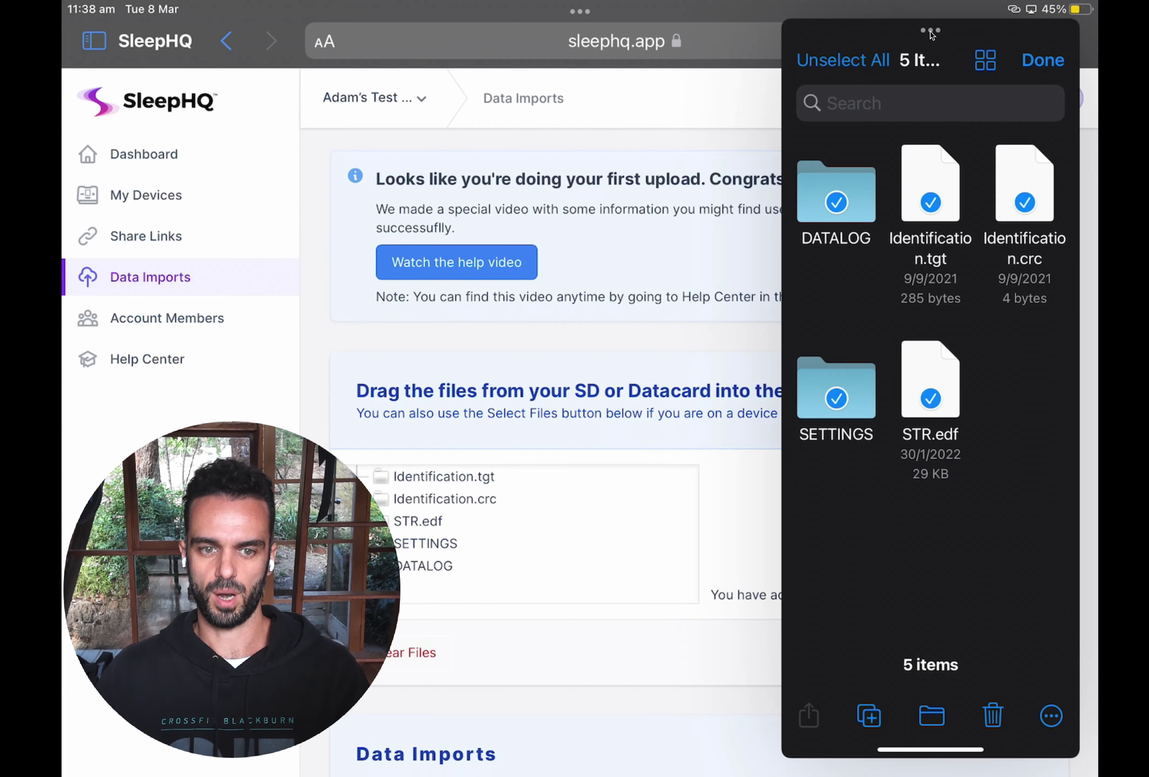
Dismiss the floating Files window and clear the added files from the uploader
key("super+backslash")
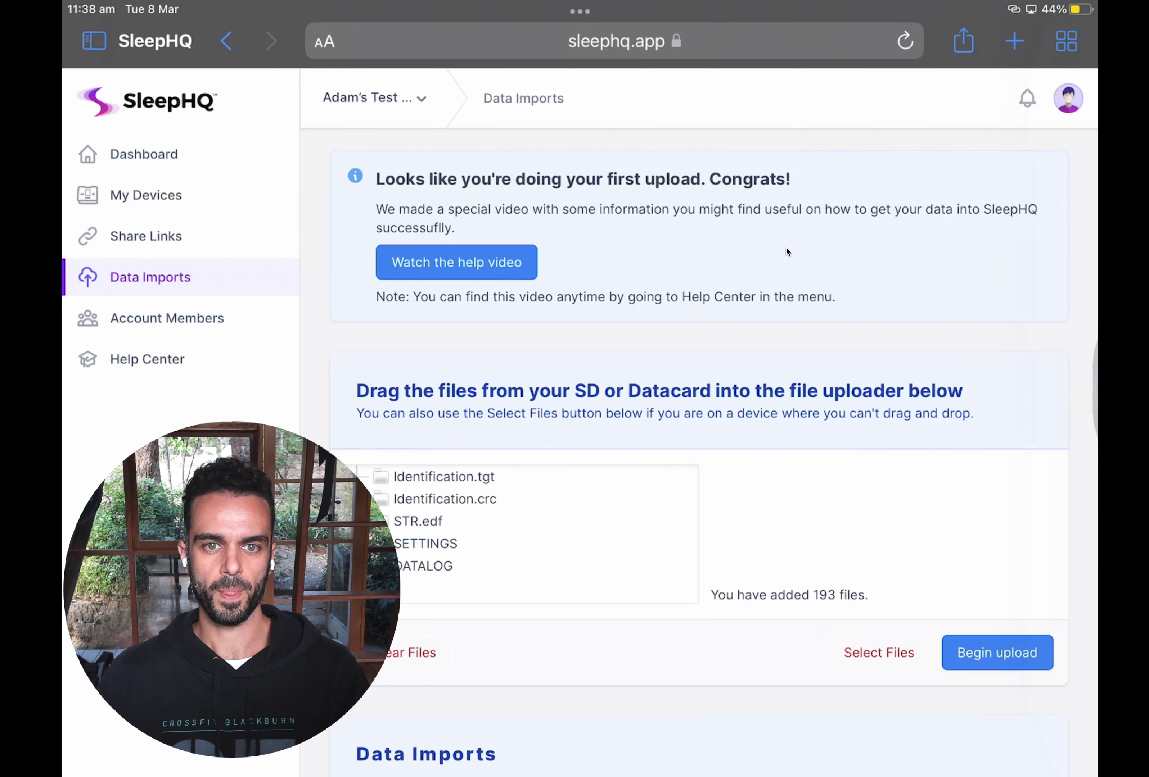
scroll(787, 252, "down", 3)
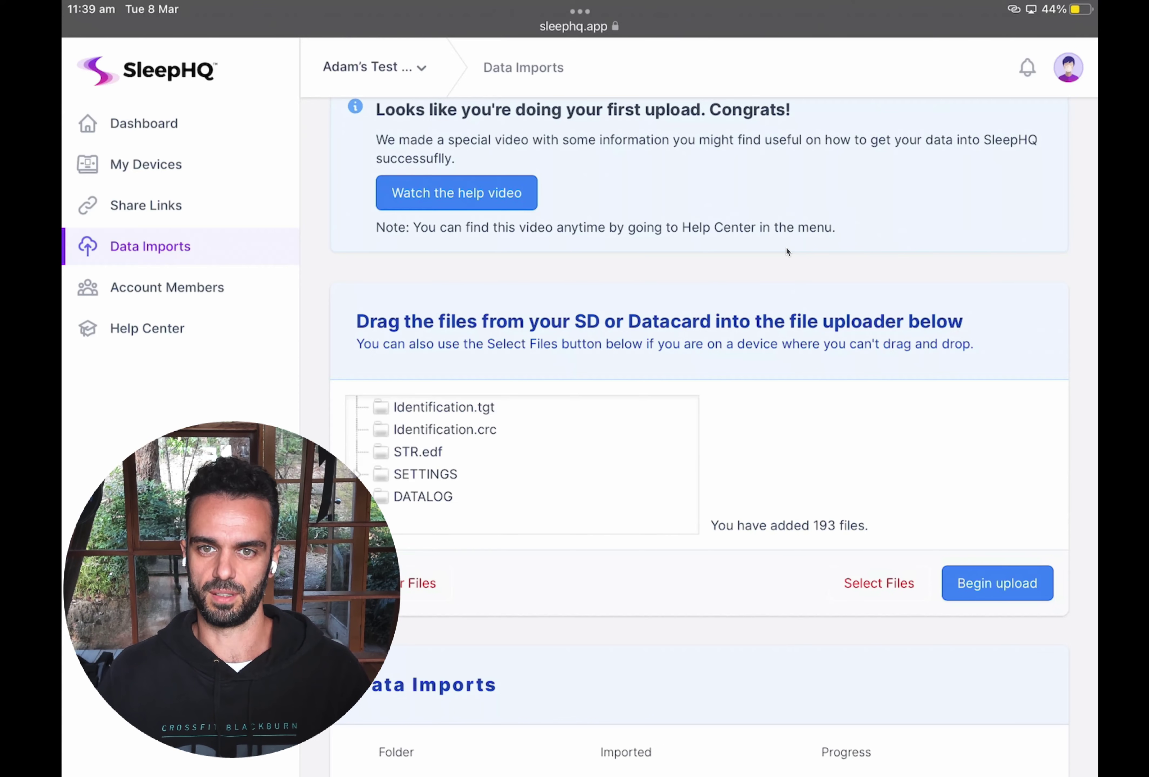
left_click(419, 653)
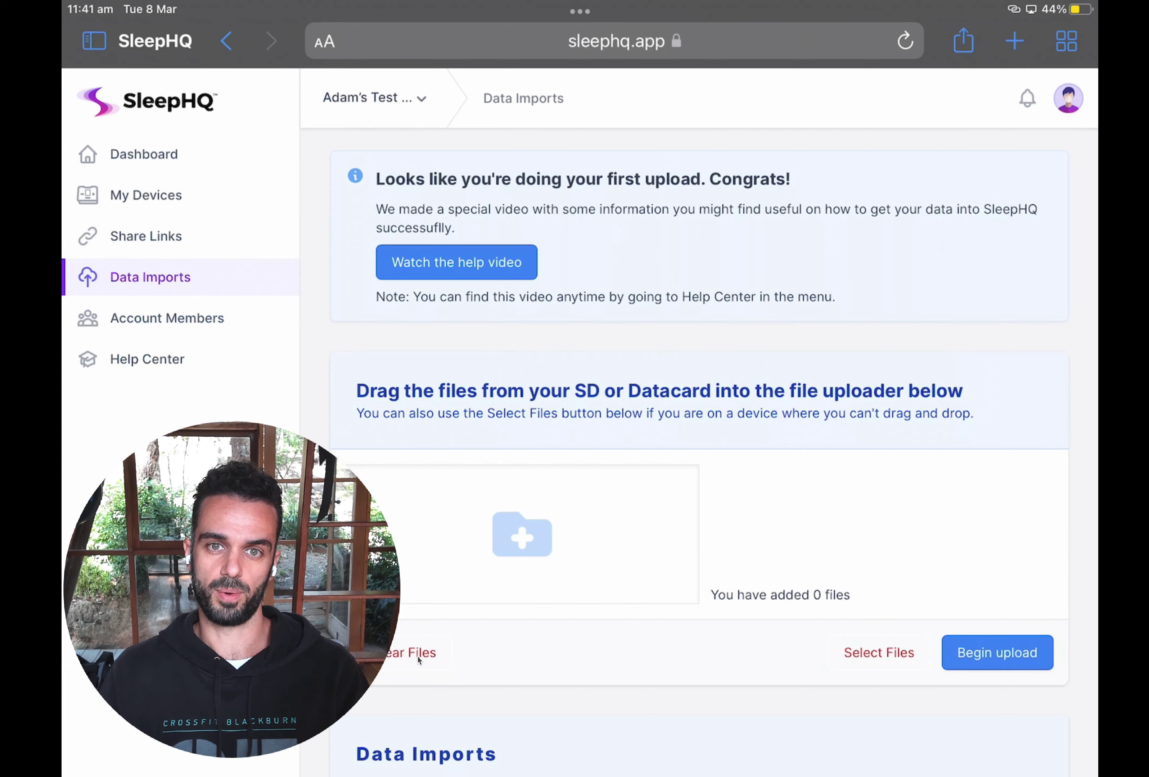
Switch to the Files app and compress all five items on the SD CARD into a zip archive
scroll(418, 659, "left", 5)
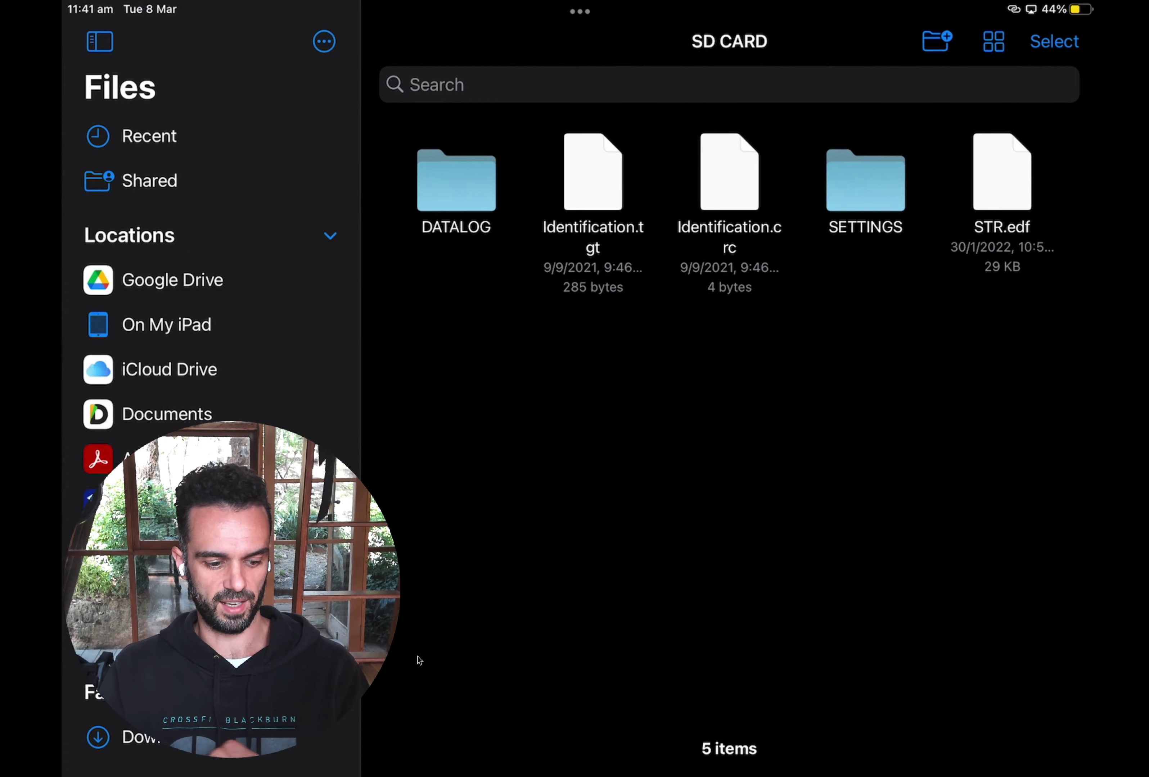
scroll(210, 298, "down", 10)
scroll(210, 298, "up", 8)
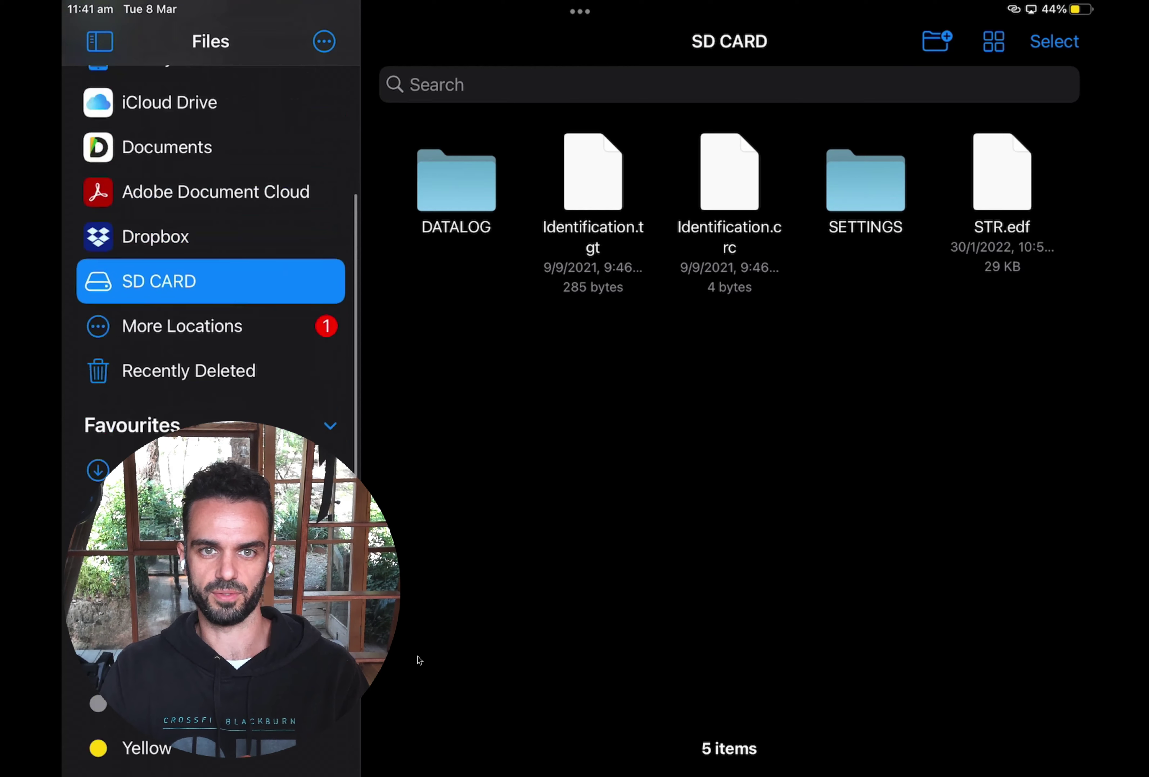
scroll(210, 298, "up", 2)
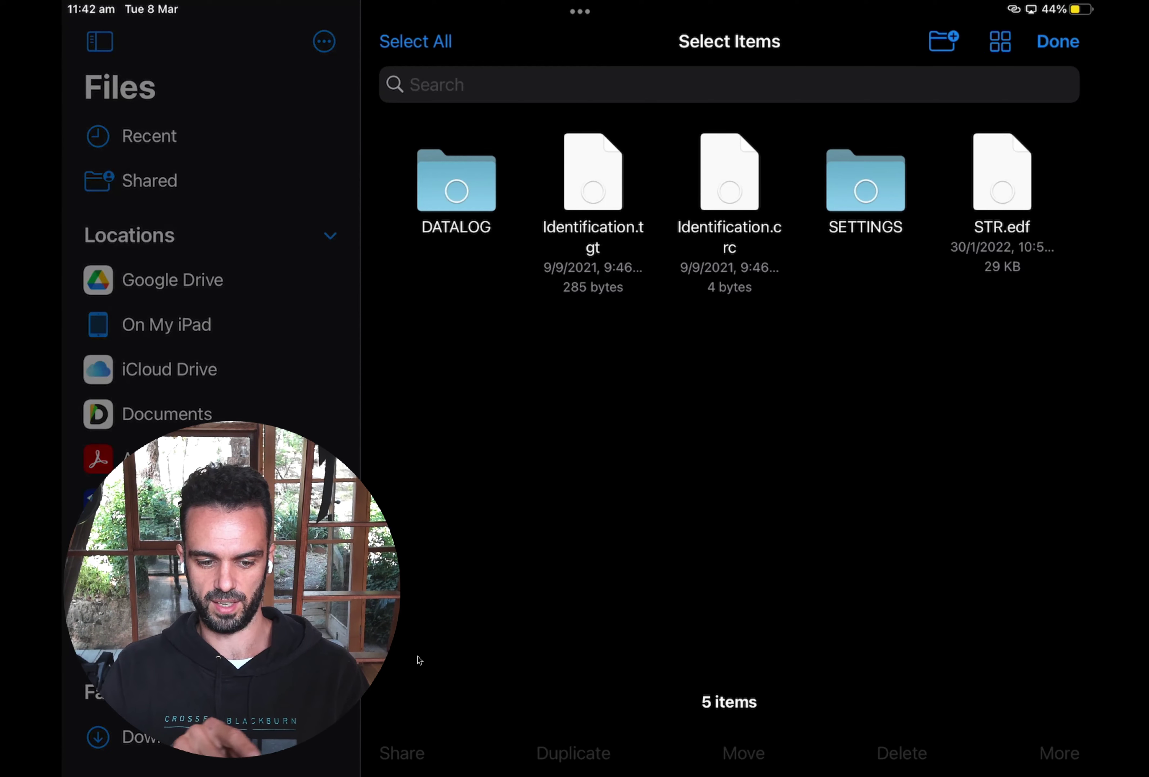
key("super+a")
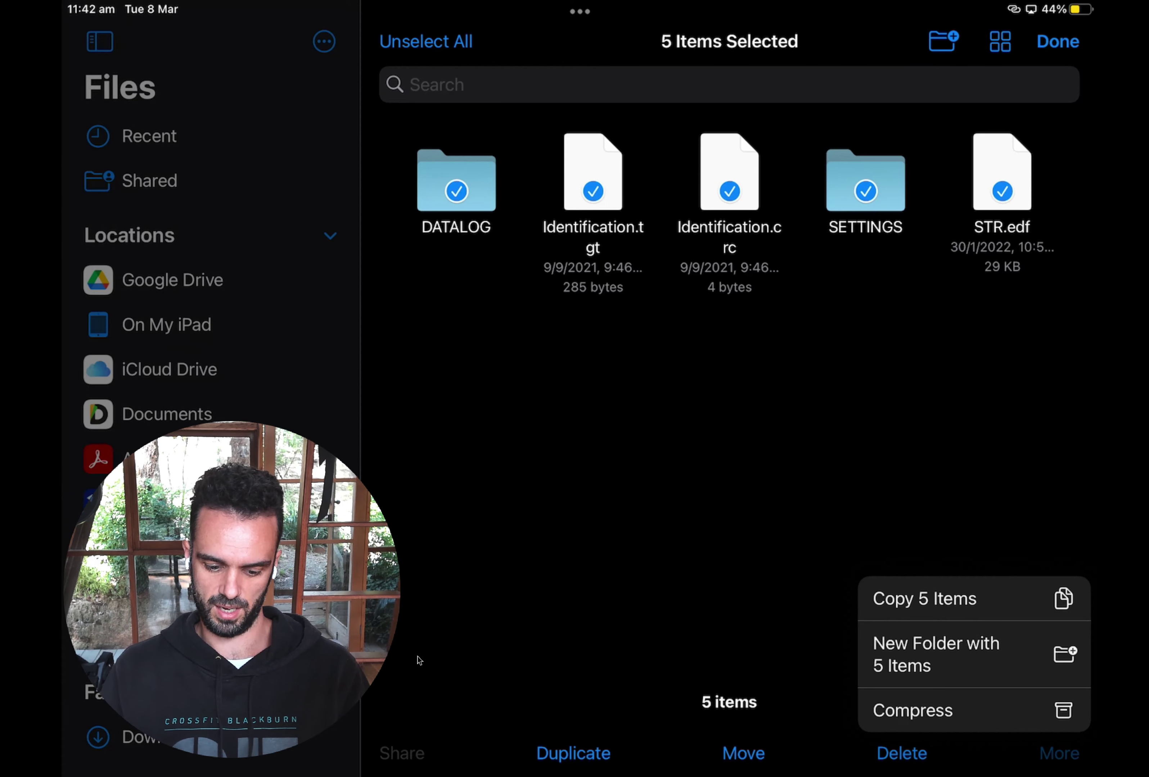
left_click(912, 710)
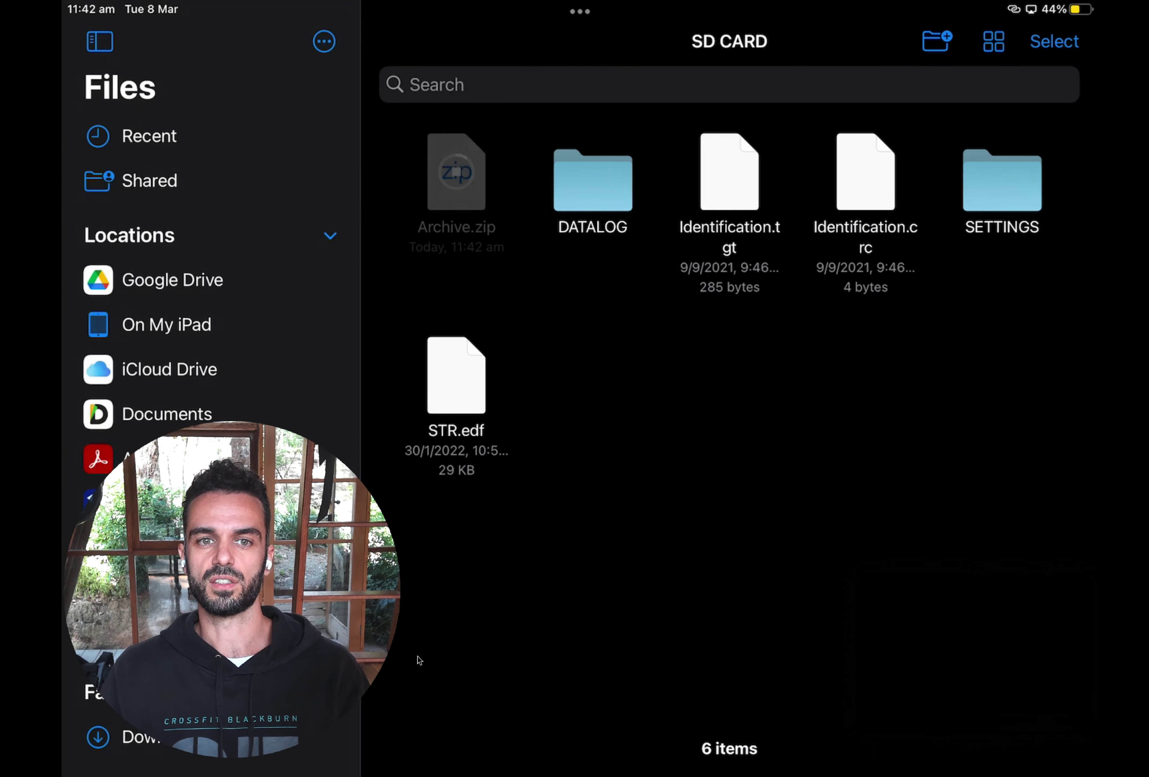
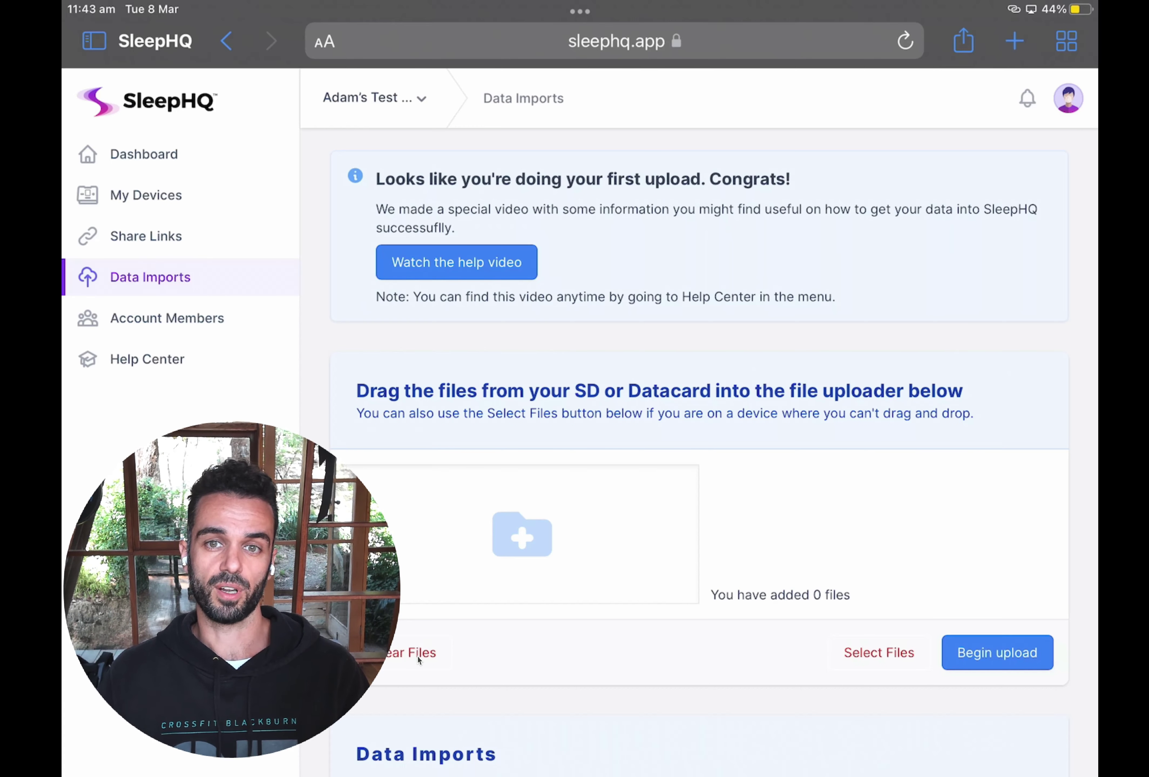
Add Archive.zip from the SD CARD location to the file uploader on SleepHQ's Data Imports page
scroll(418, 659, "down", 5)
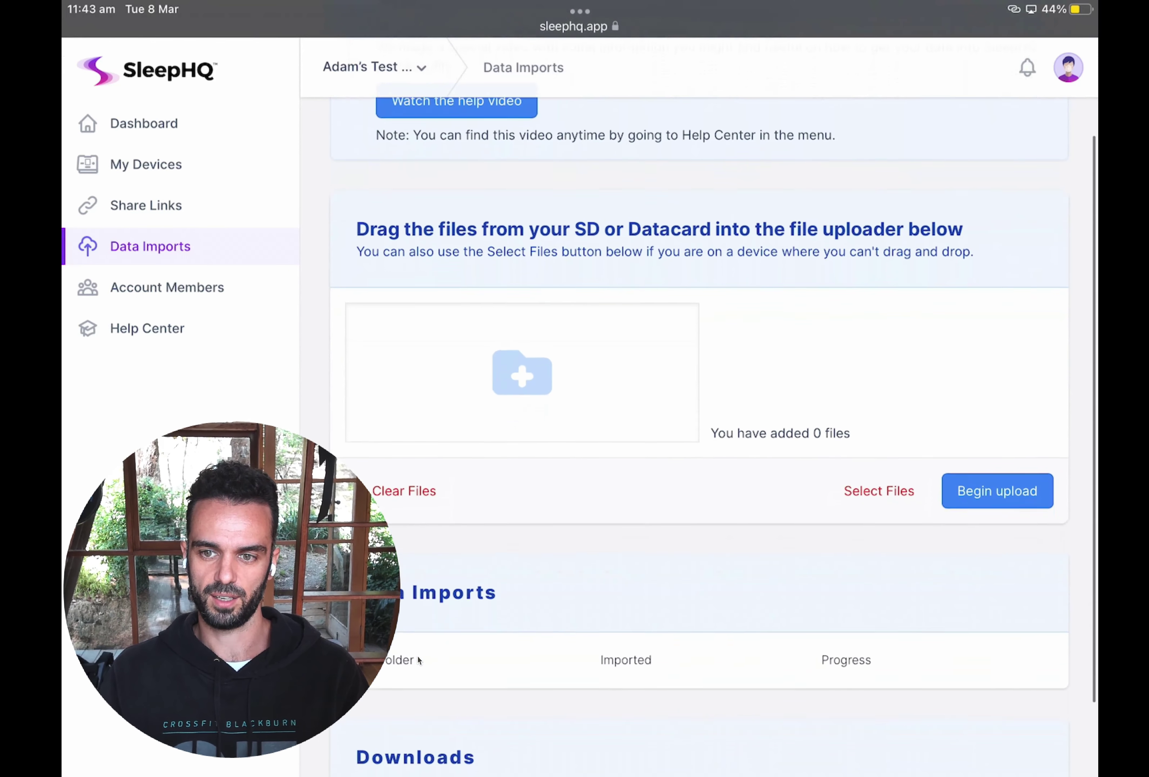
scroll(418, 660, "down", 1)
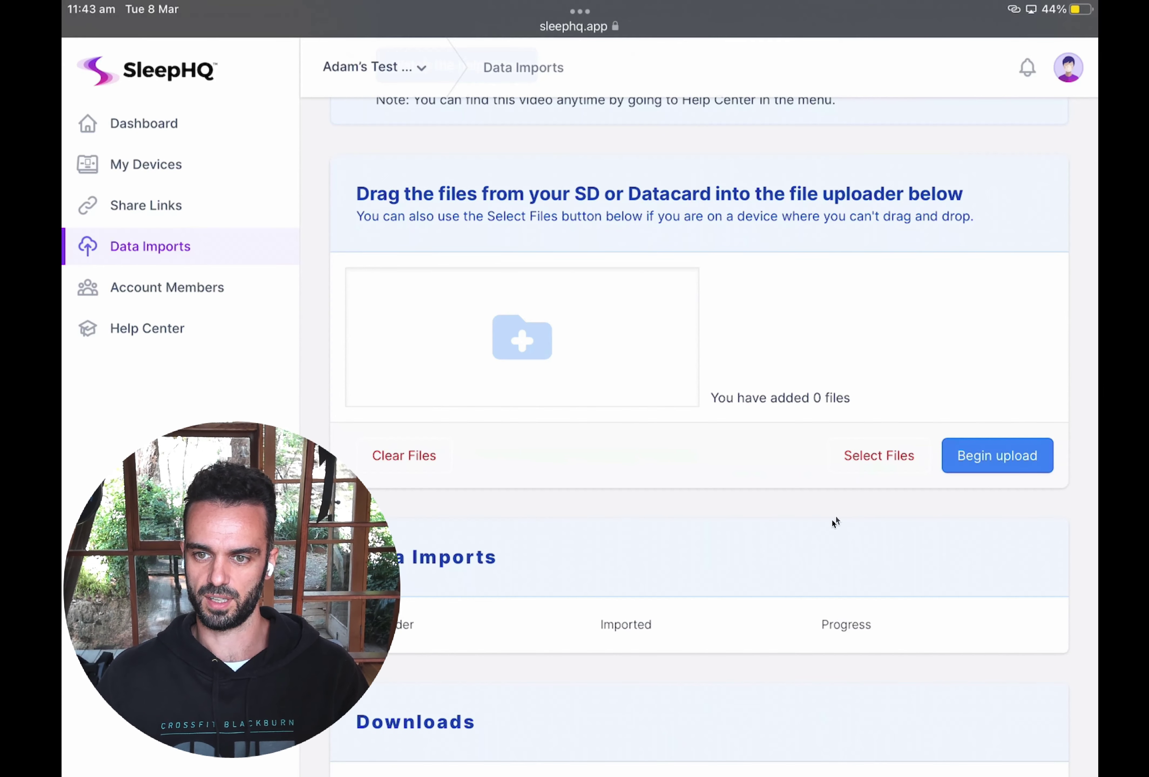
left_click(871, 456)
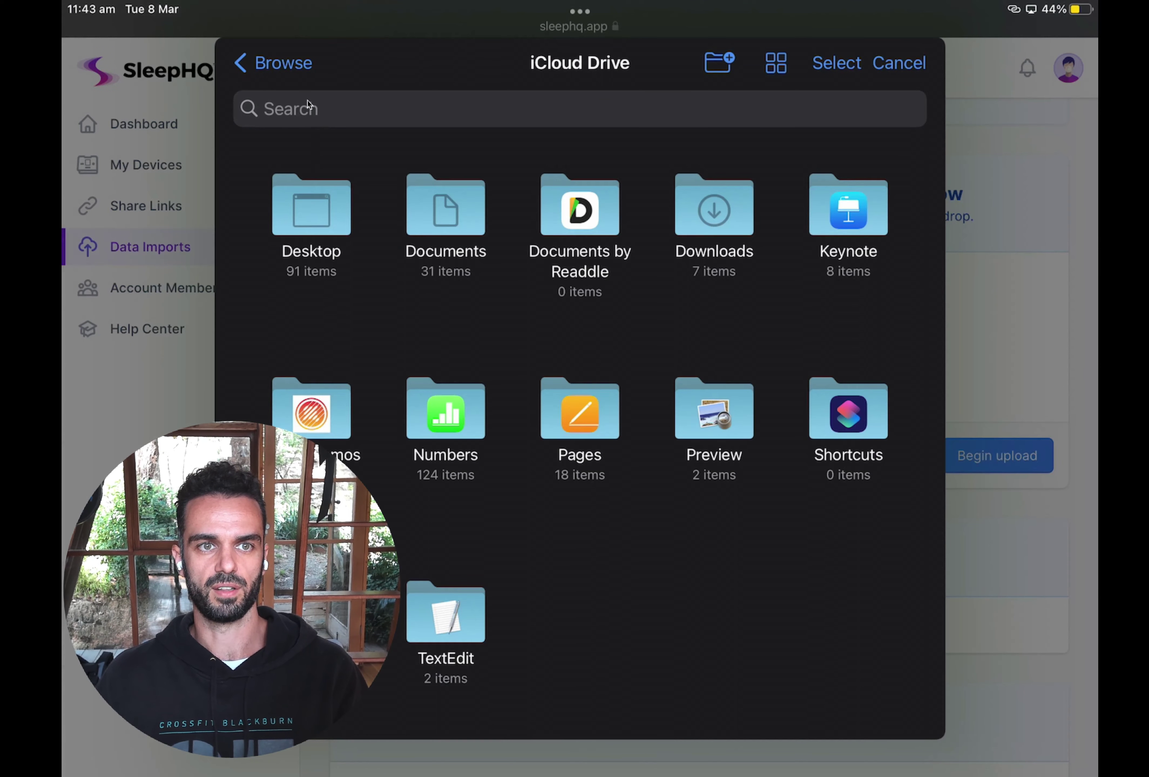
left_click(282, 63)
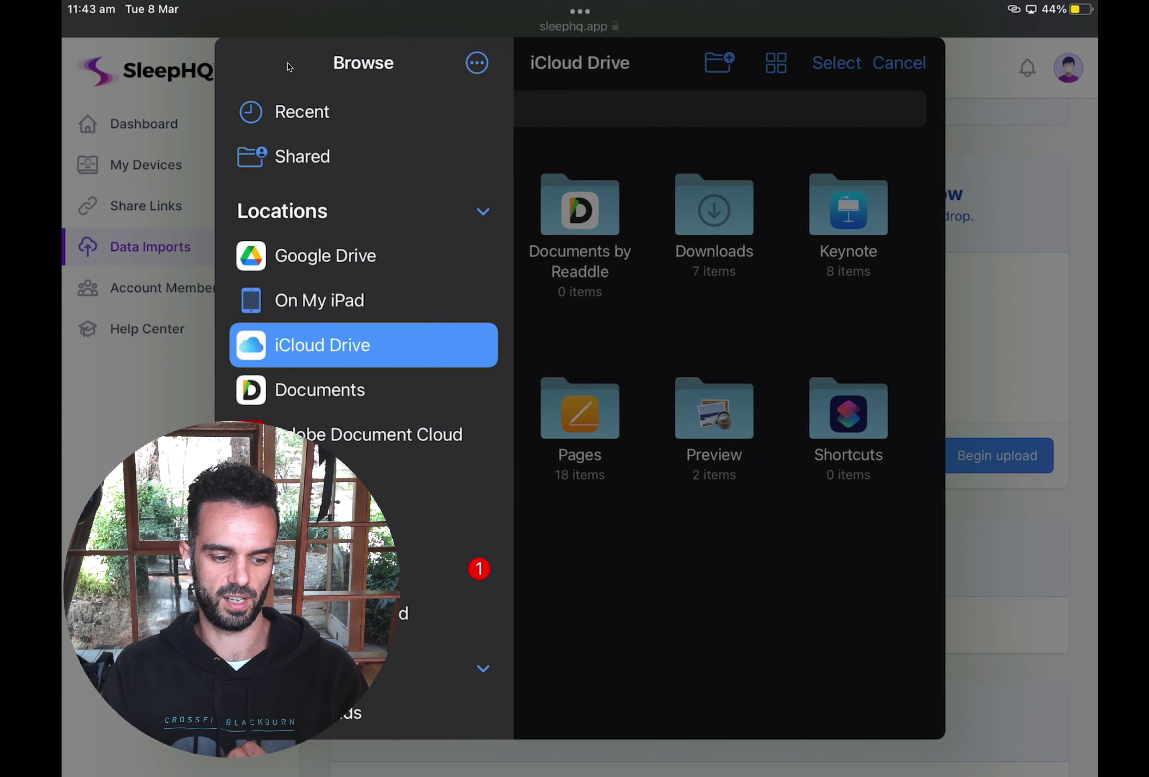
scroll(290, 67, "down", 5)
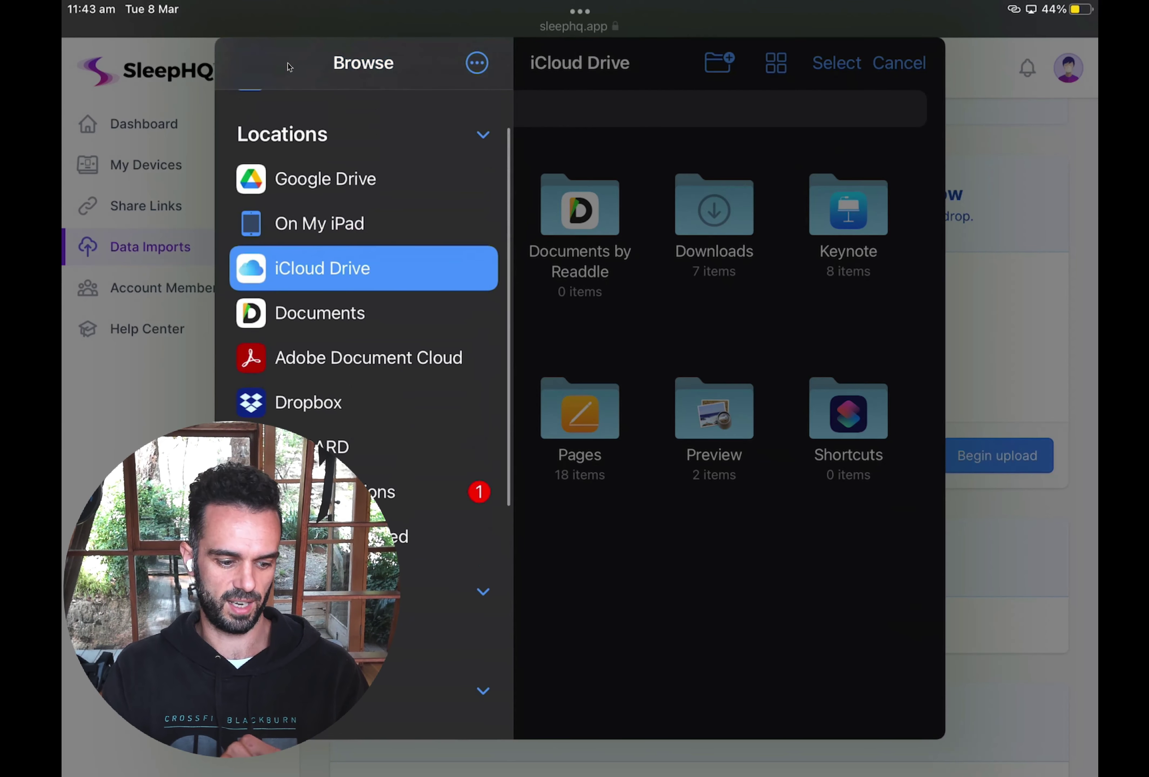
left_click(347, 447)
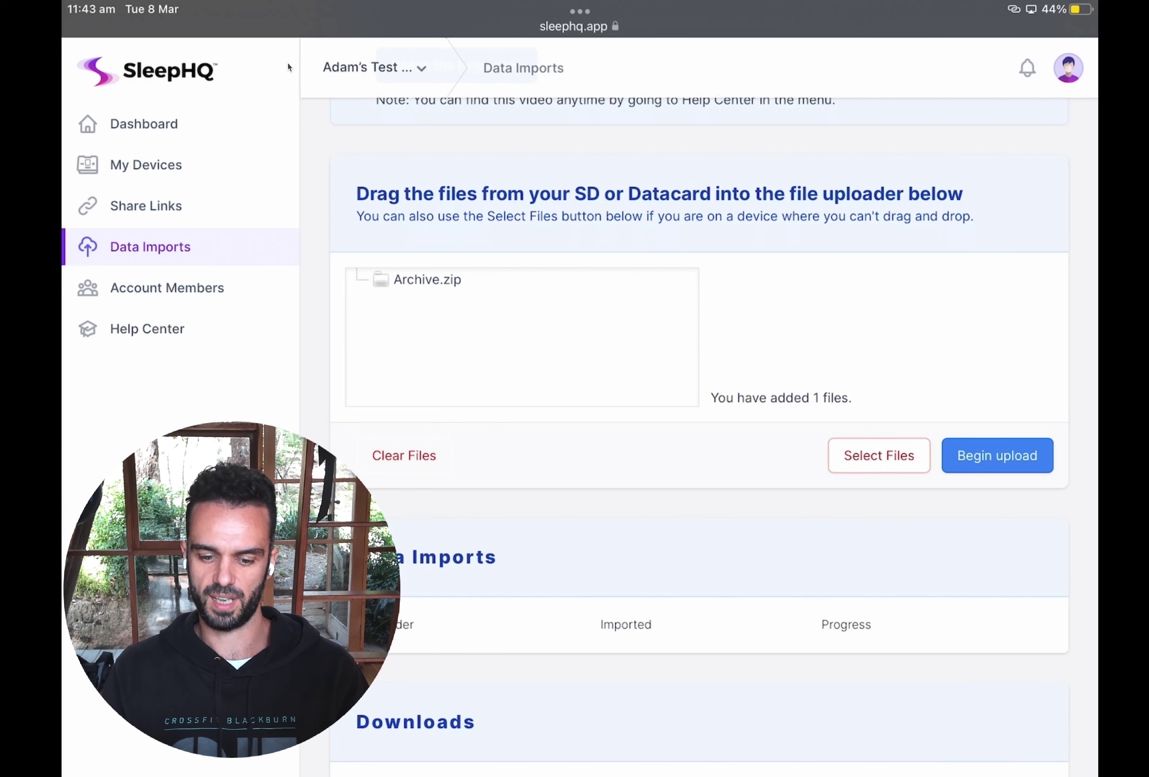
Start uploading the archive and check its progress in the Data Imports list
left_click(998, 455)
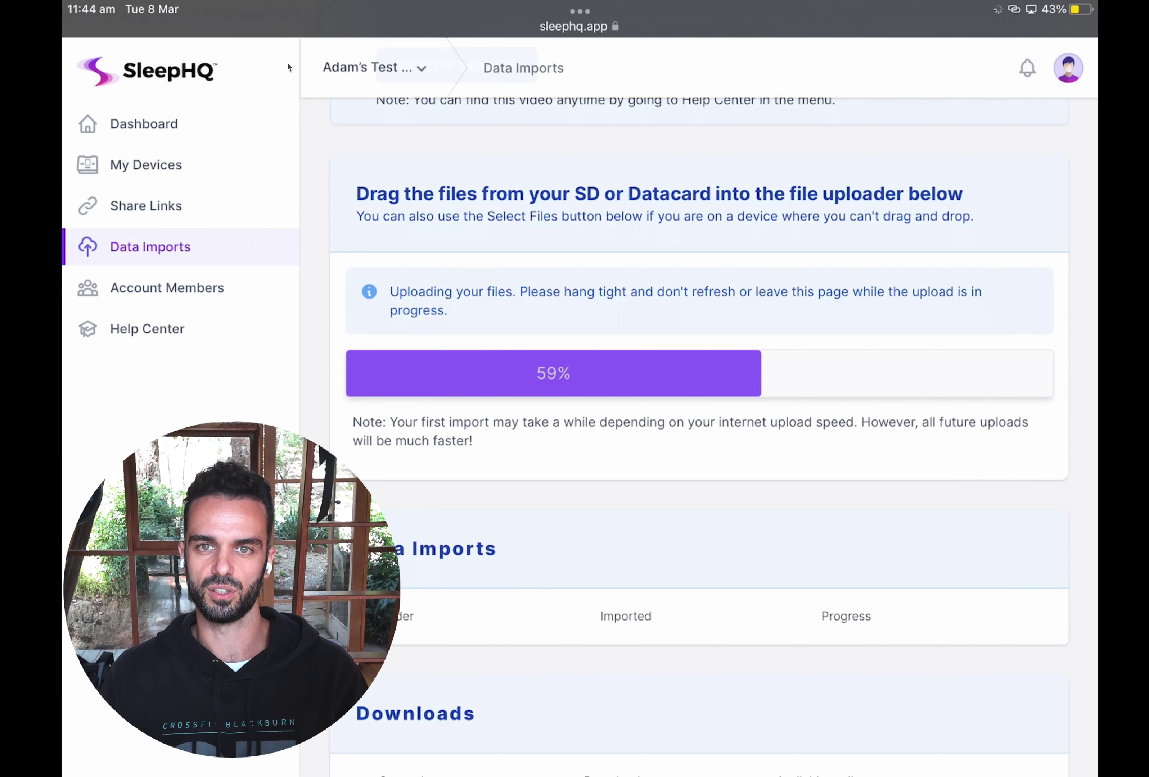
scroll(288, 67, "down", 2)
scroll(288, 67, "up", 5)
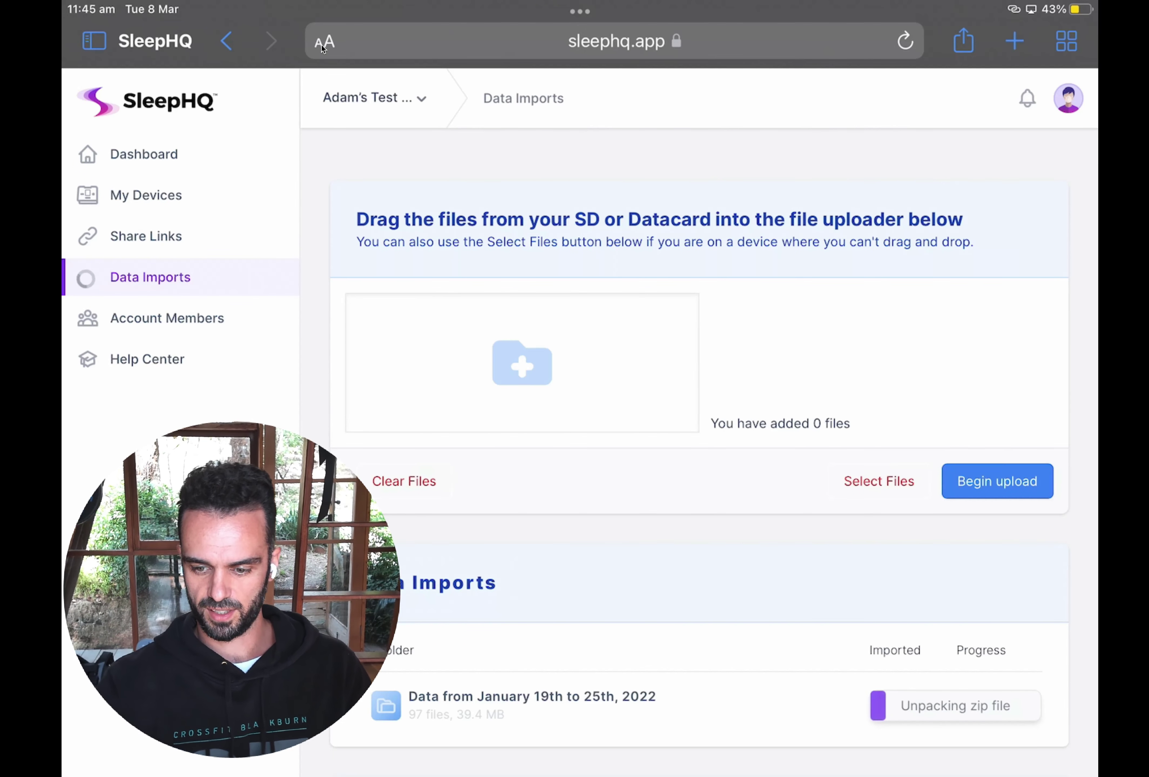
scroll(293, 65, "down", 4)
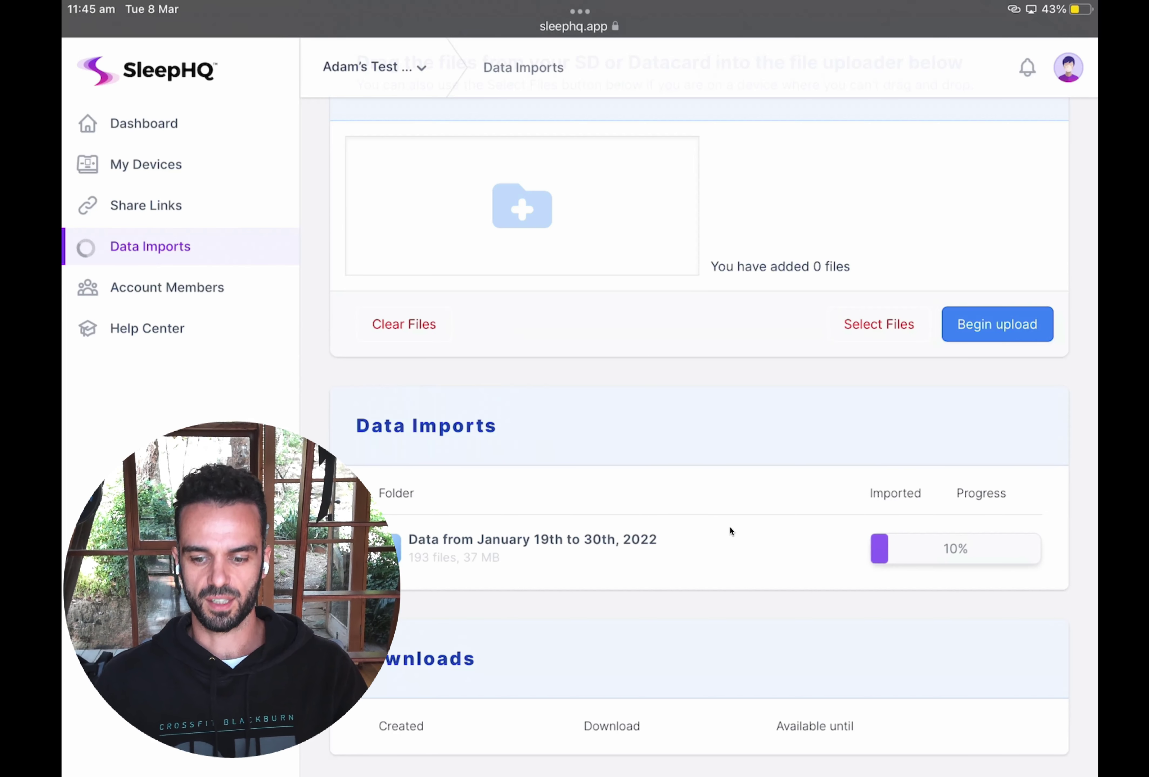
scroll(731, 531, "up", 2)
scroll(730, 531, "up", 2)
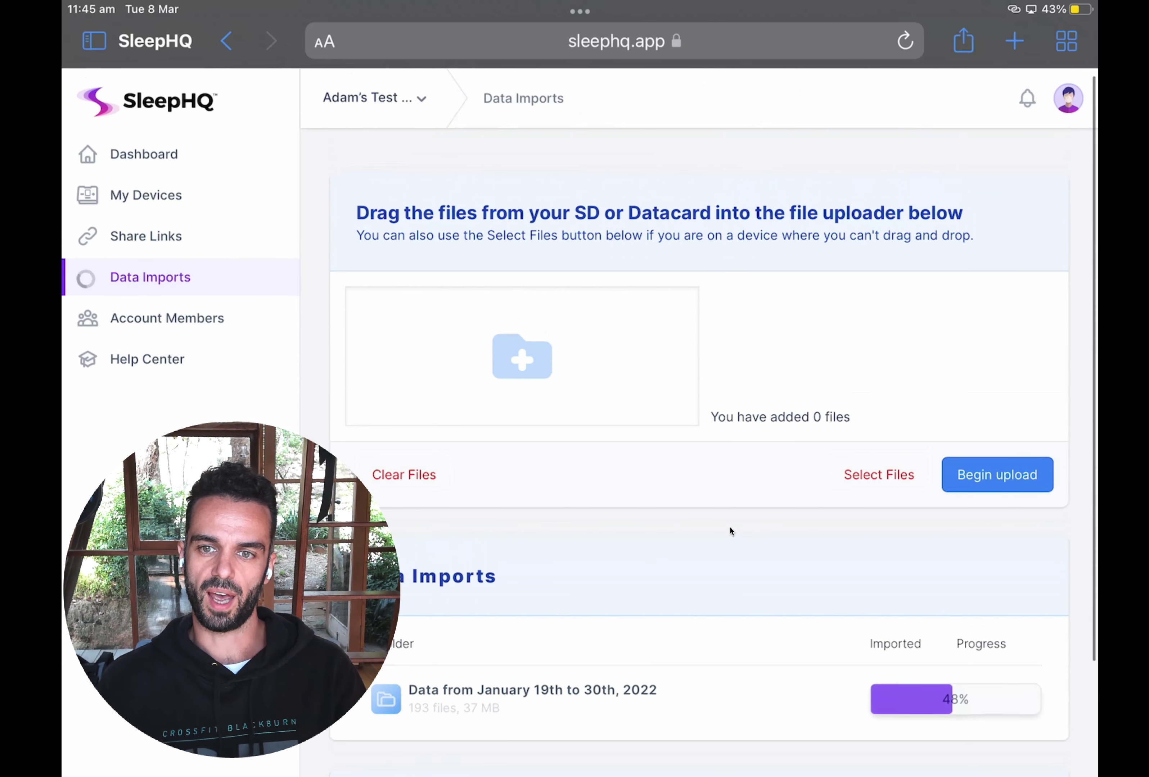